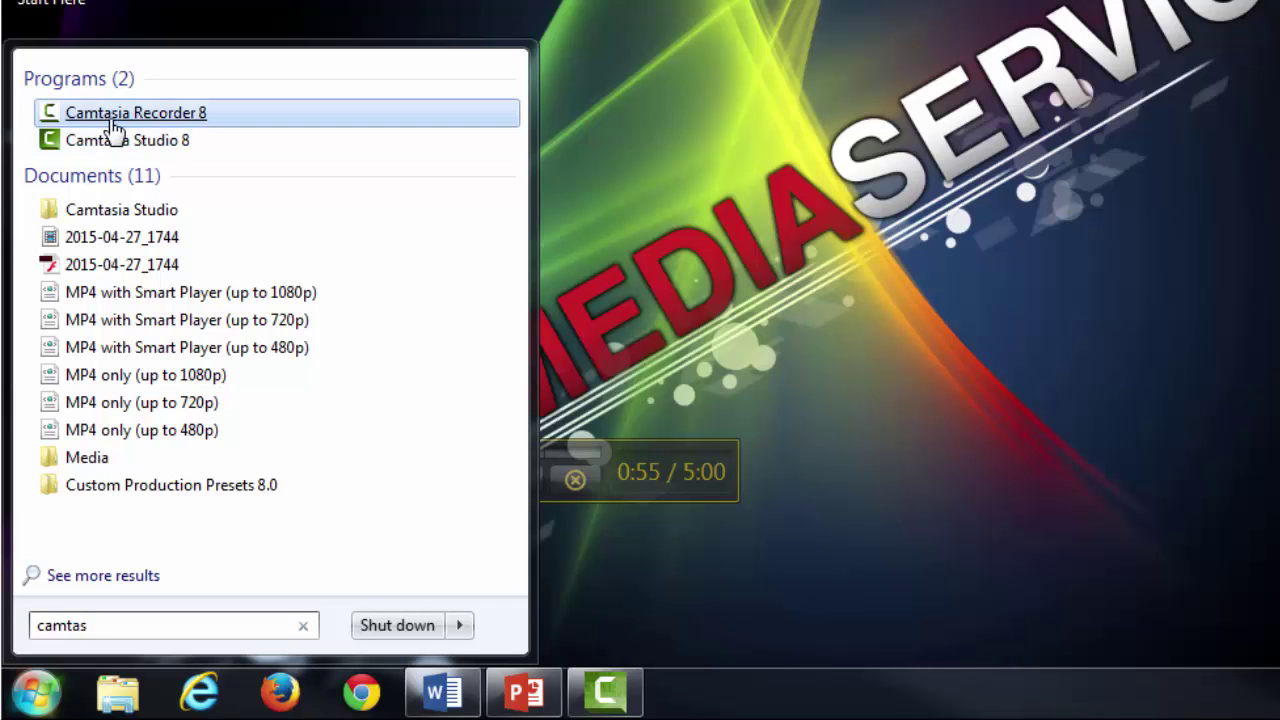
# Open Camtasia Recorder 8 and reposition its window on the desktop.
pyautogui.click(113, 118)
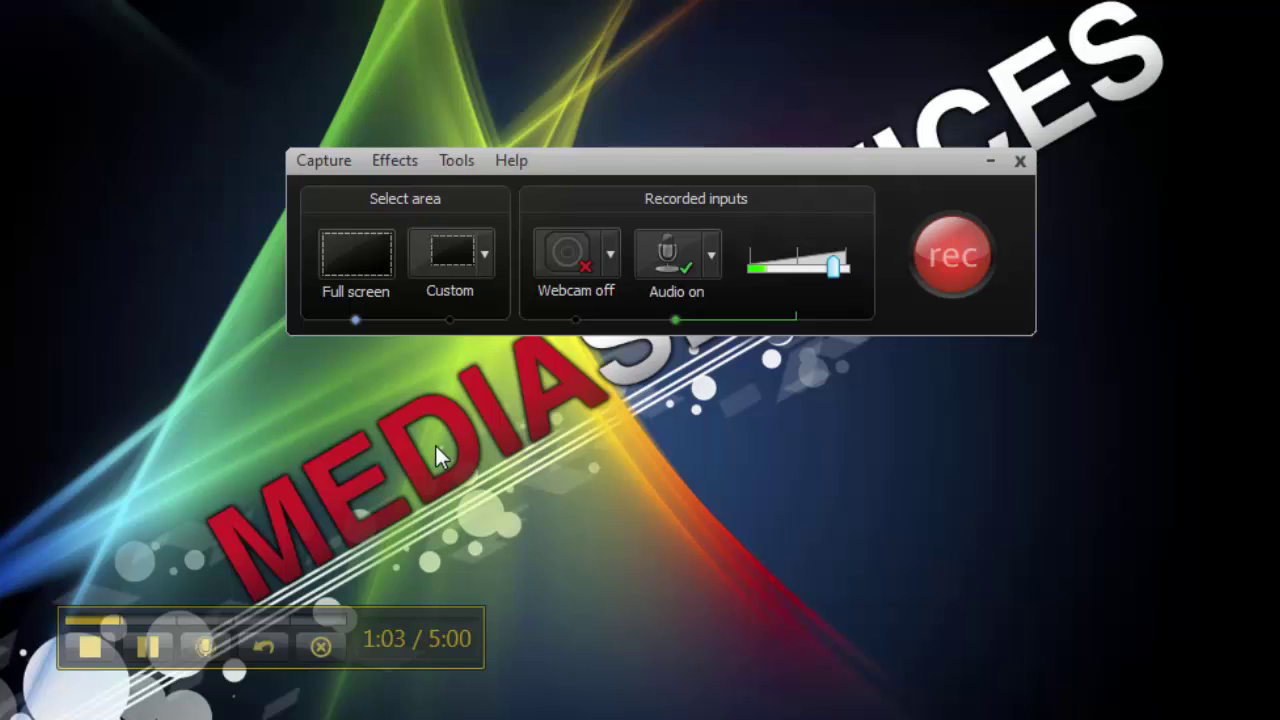
pyautogui.moveTo(643, 166); pyautogui.dragTo(565, 238)
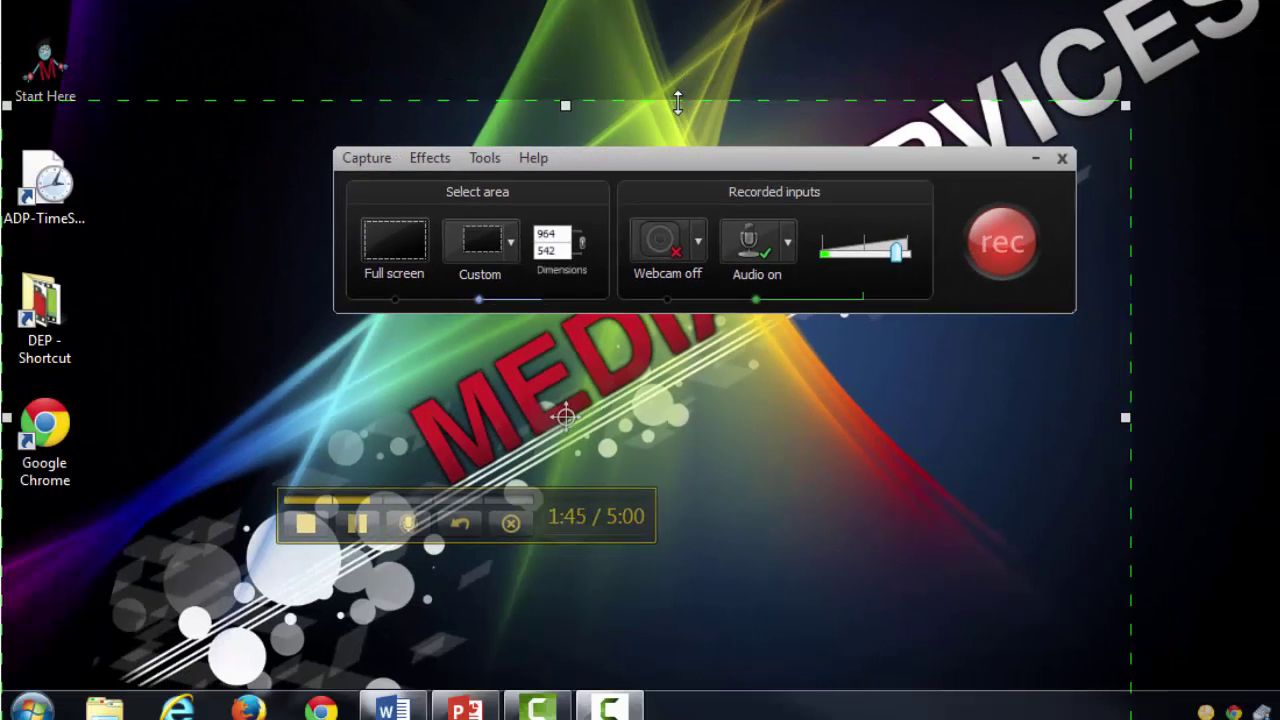
# Try resizing the custom recording area to 1249 by 752 pixels, and switch the capture area back to full screen.
pyautogui.moveTo(678, 102); pyautogui.dragTo(678, 2)
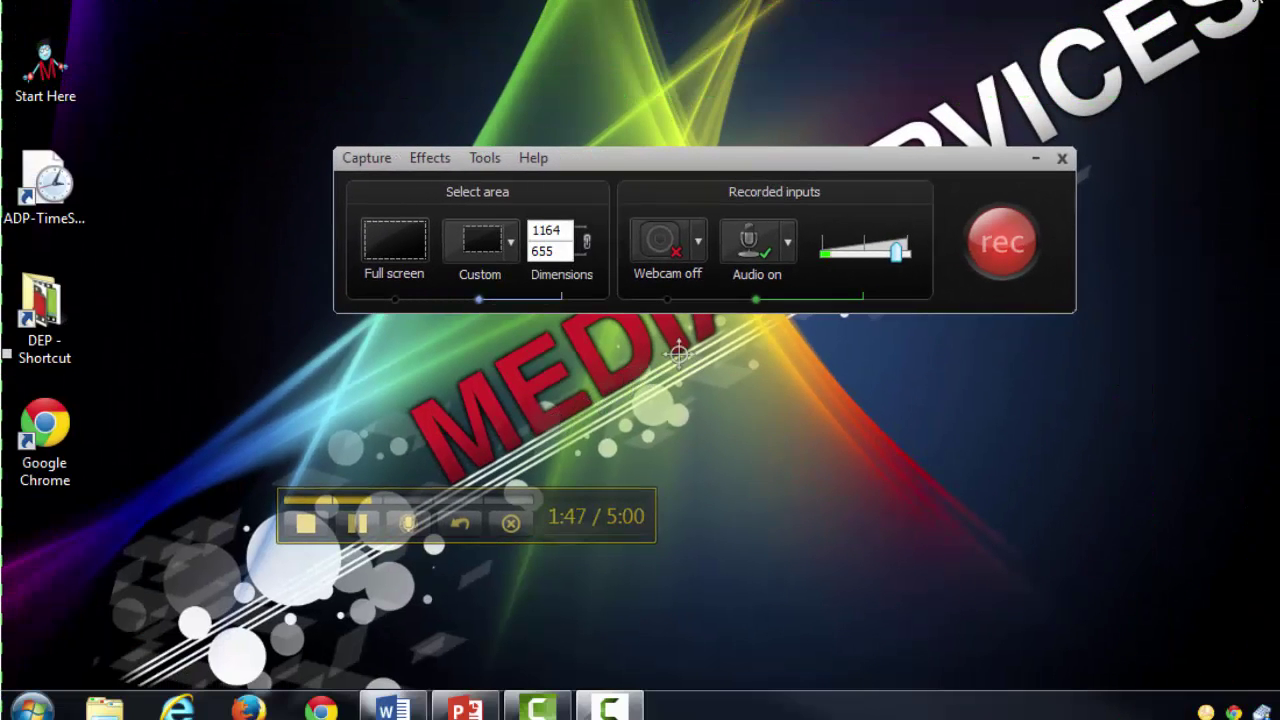
pyautogui.moveTo(1258, 5); pyautogui.dragTo(1219, 53)
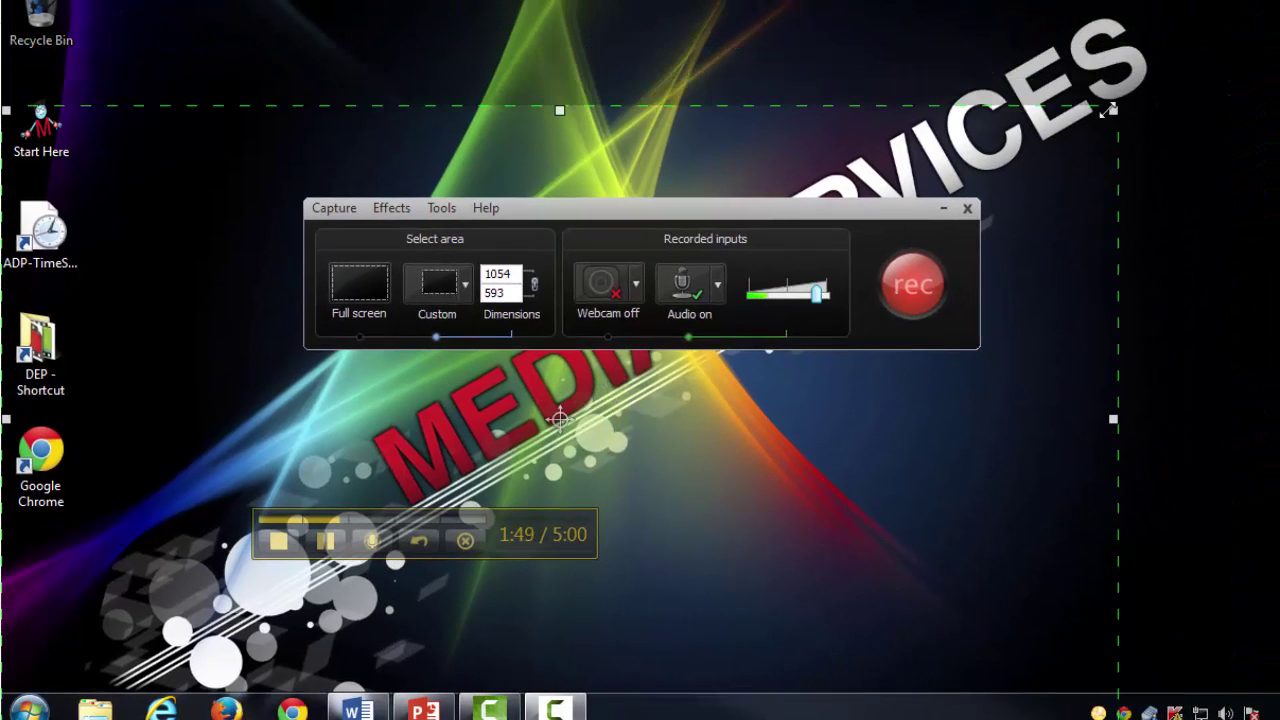
pyautogui.moveTo(1113, 419); pyautogui.dragTo(1226, 451)
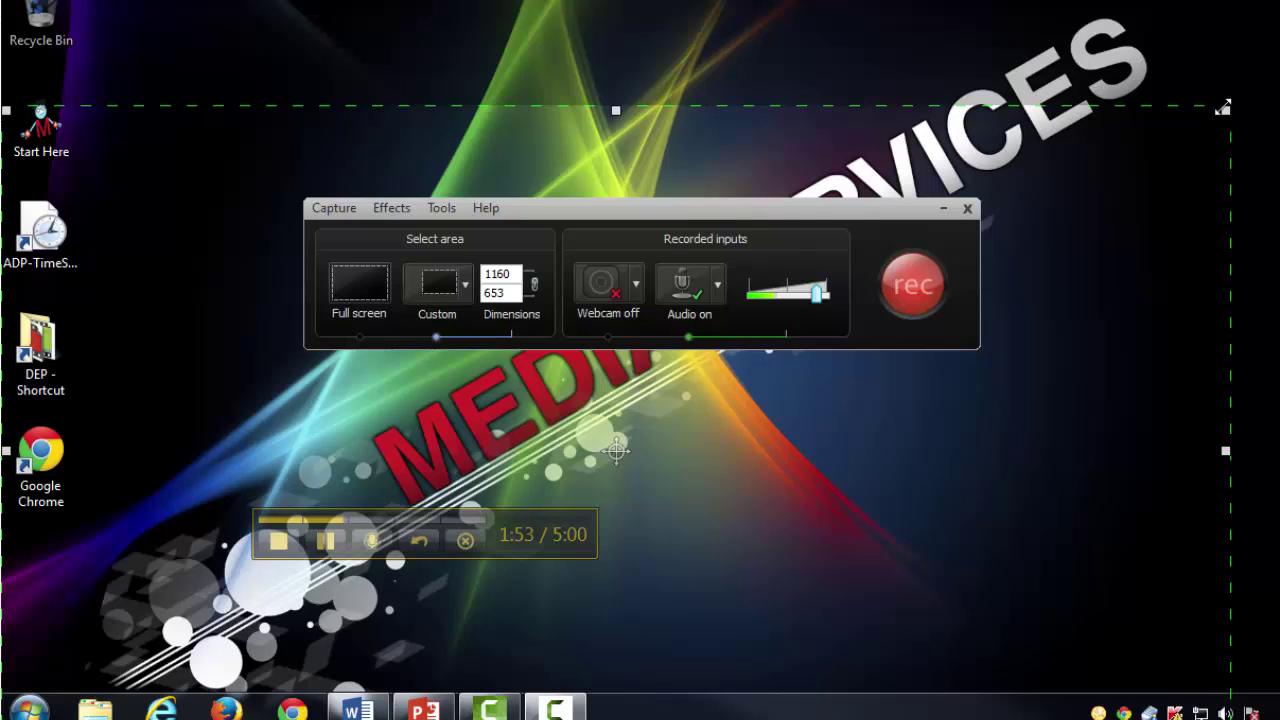
pyautogui.moveTo(1222, 107); pyautogui.dragTo(1278, 55)
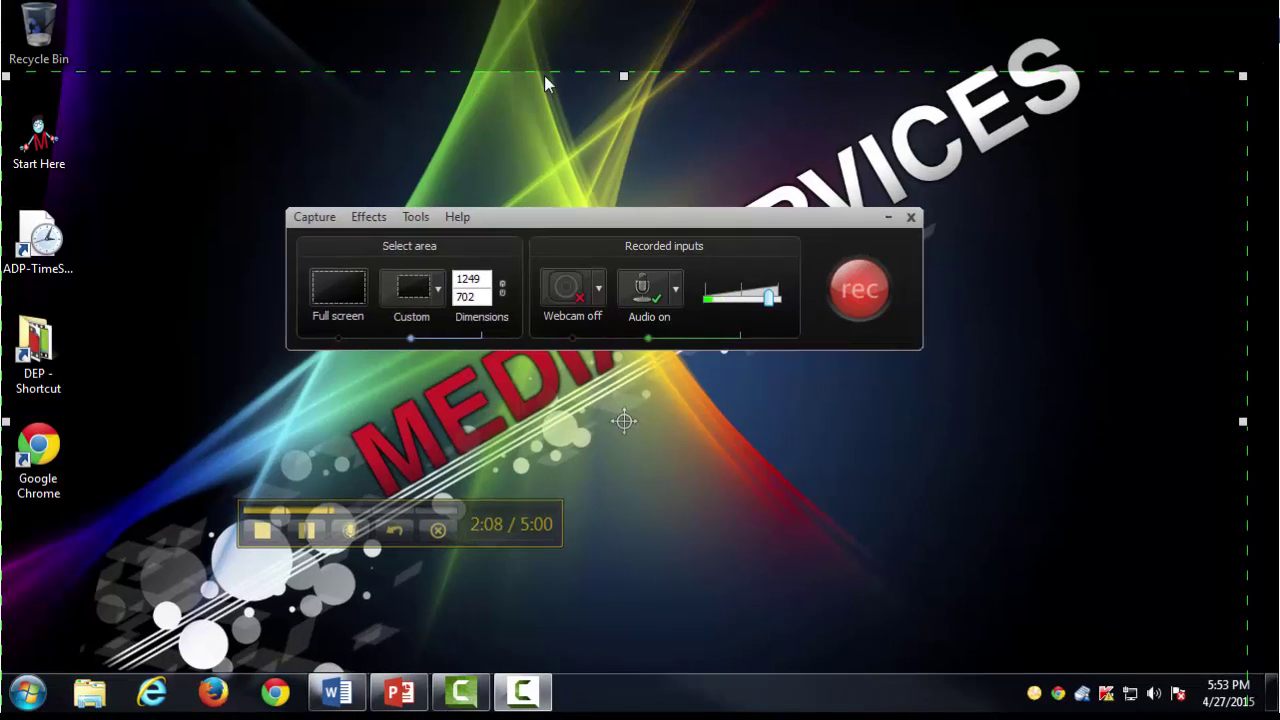
pyautogui.moveTo(624, 75); pyautogui.dragTo(624, 25)
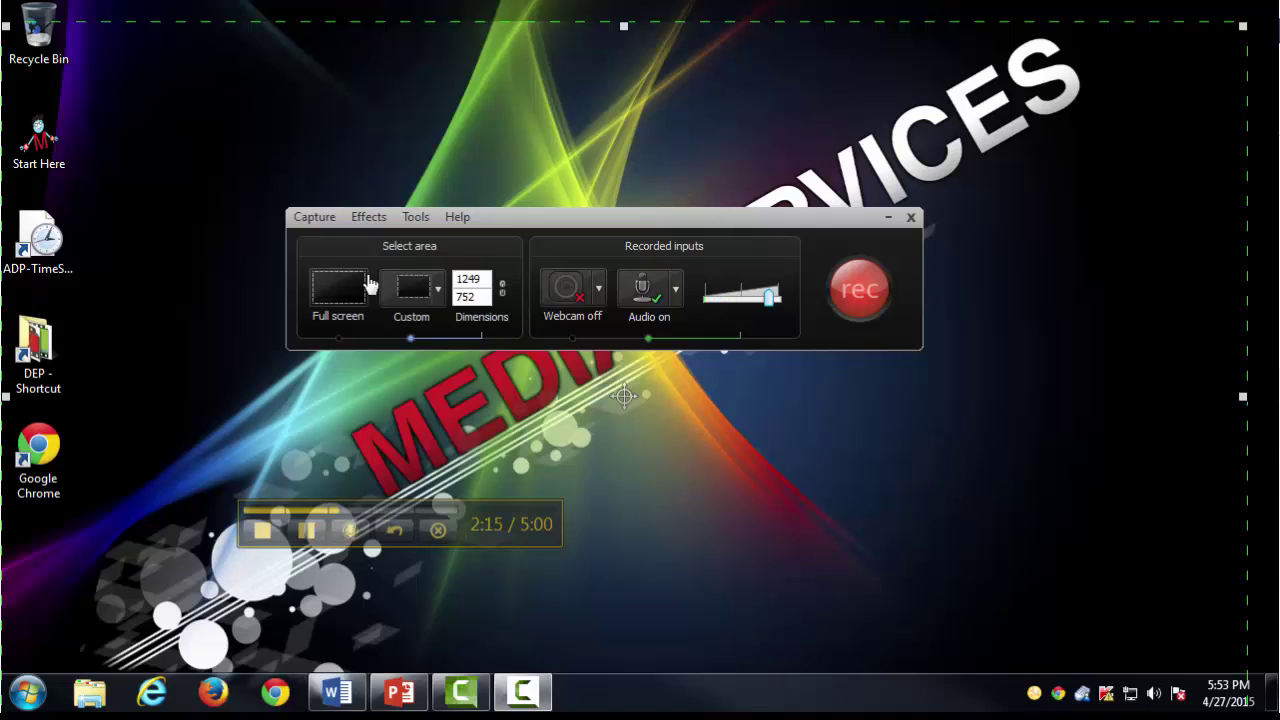
pyautogui.click(331, 288)
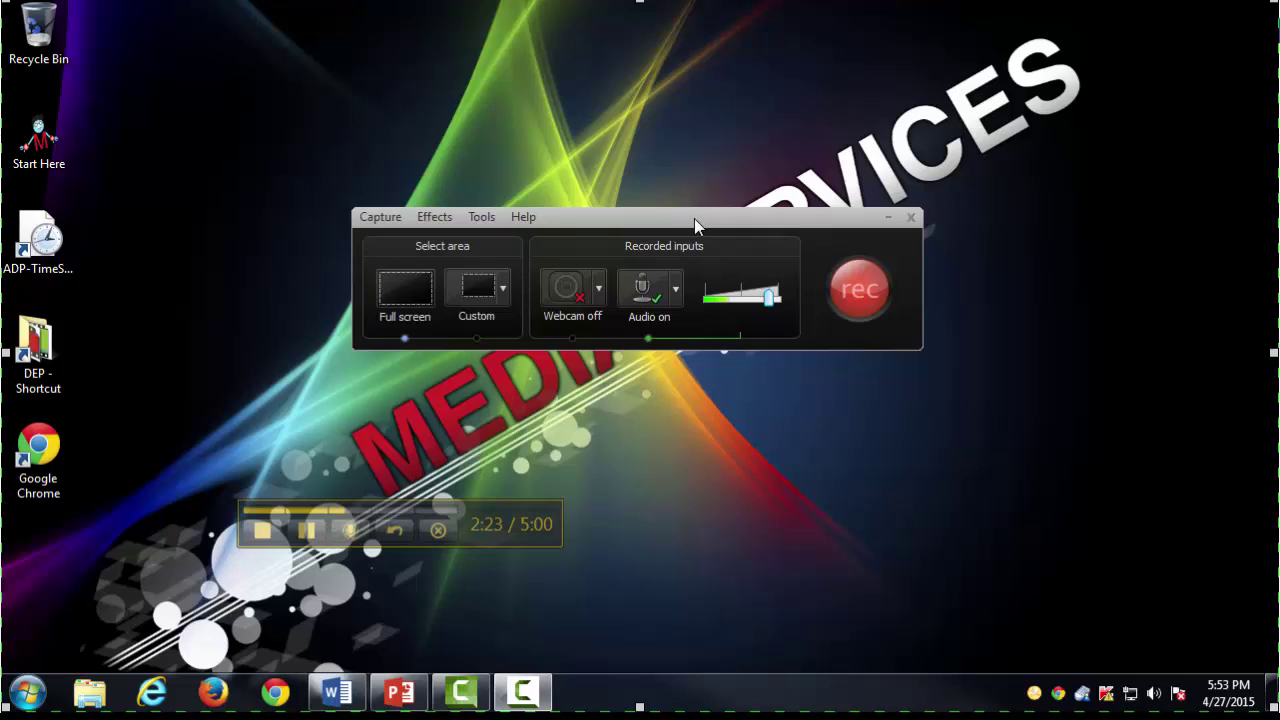
# Move the recorder aside and check the resolution of display 2 in the Windows screen resolution settings.
pyautogui.moveTo(694, 218); pyautogui.dragTo(1054, 206)
pyautogui.rightClick(521, 225)
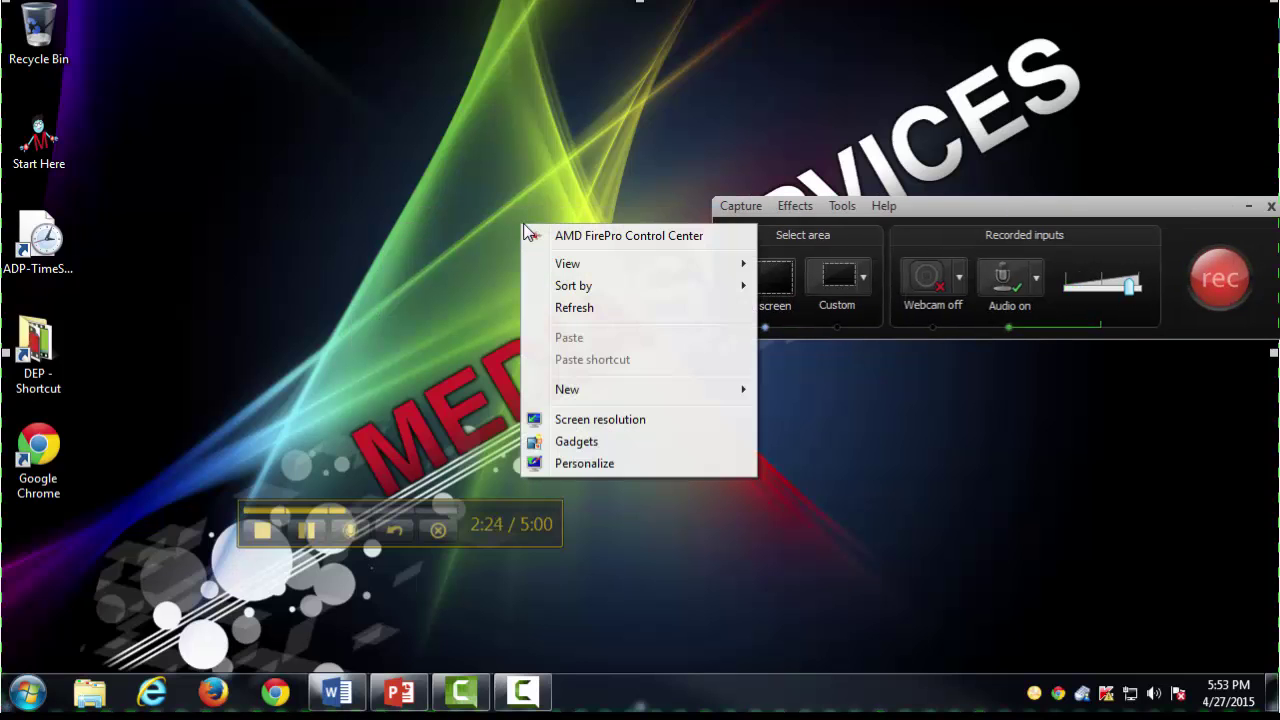
pyautogui.click(605, 420)
pyautogui.click(614, 202)
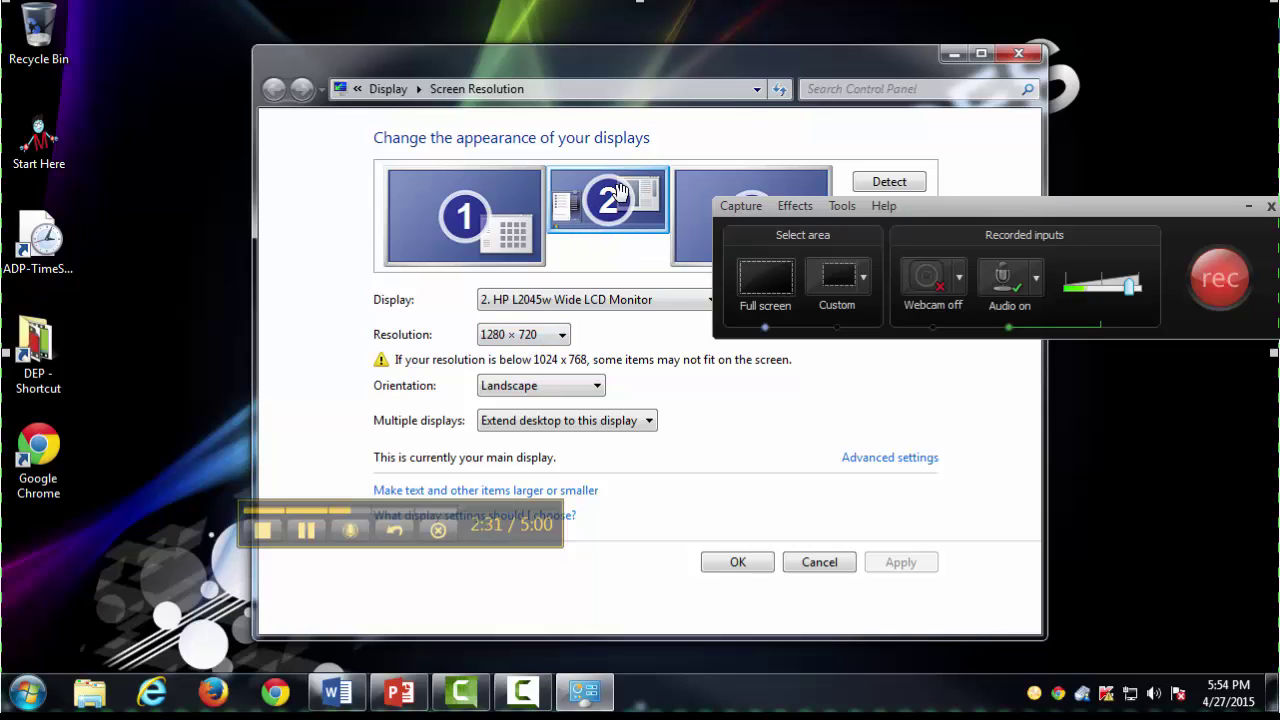
pyautogui.click(1018, 54)
pyautogui.moveTo(1010, 208); pyautogui.dragTo(714, 186)
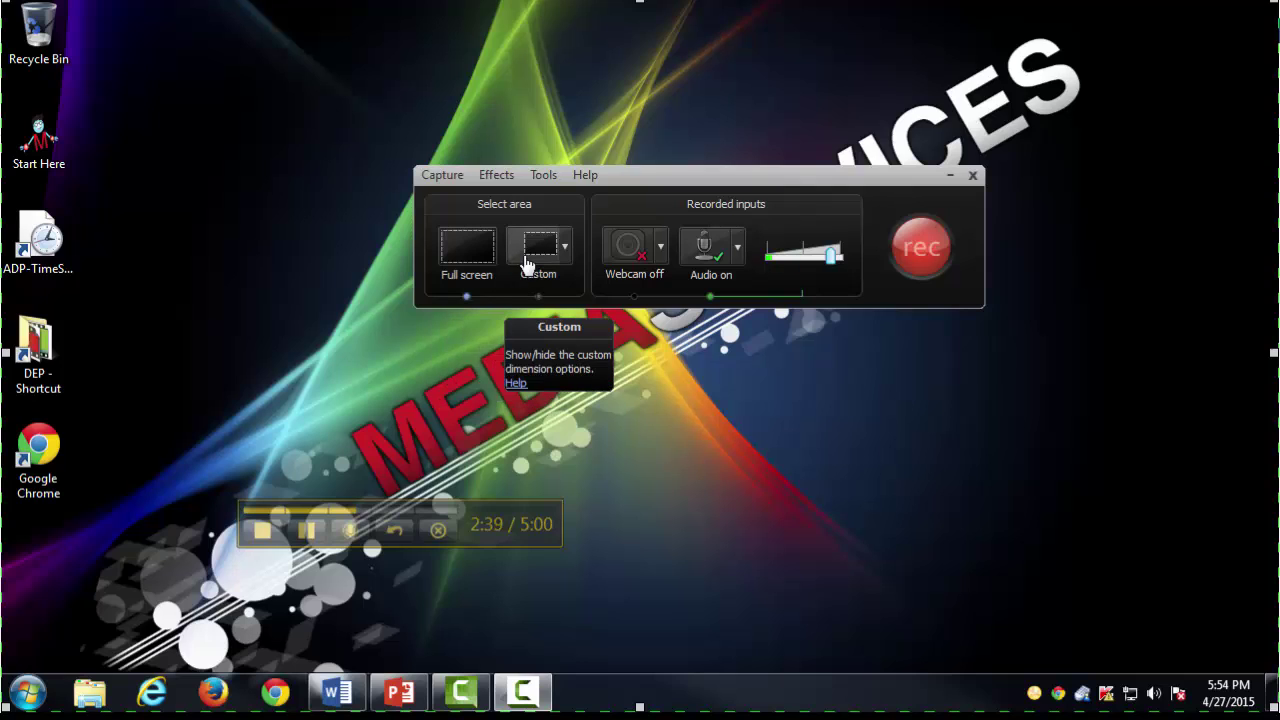
# Set the custom recording area to the 720p HD (1280x720) widescreen preset.
pyautogui.click(566, 250)
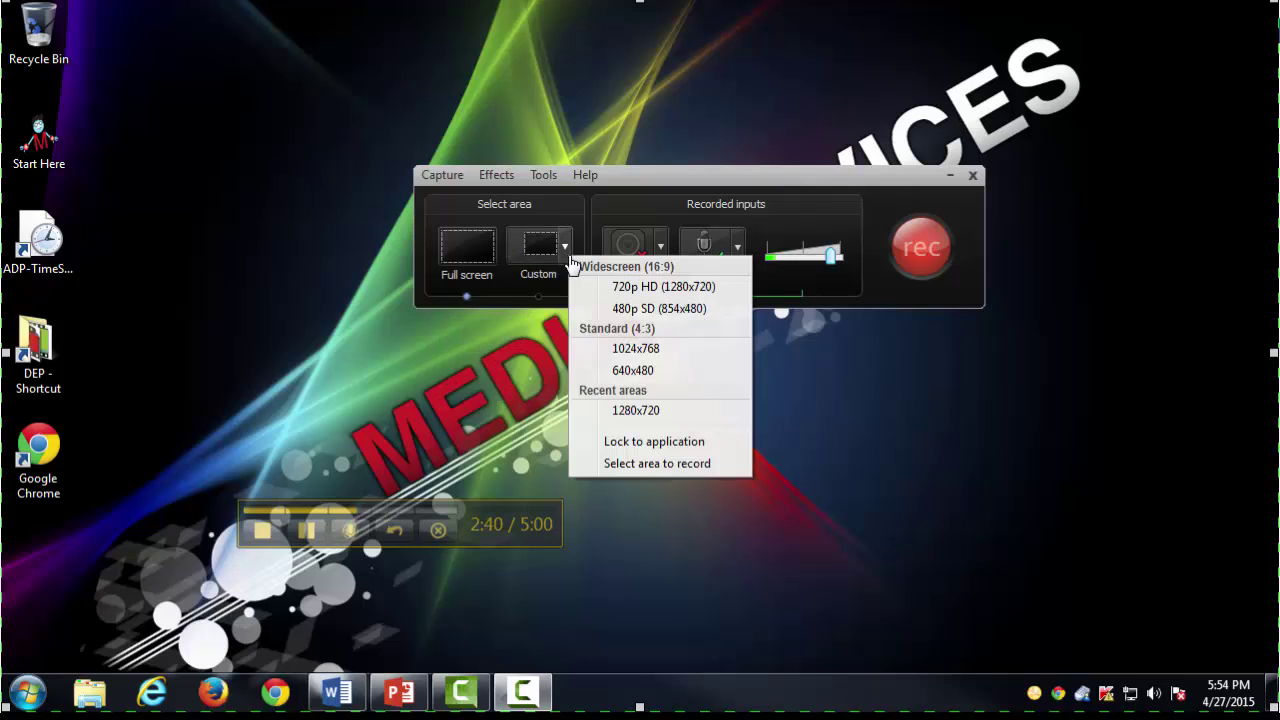
pyautogui.click(638, 293)
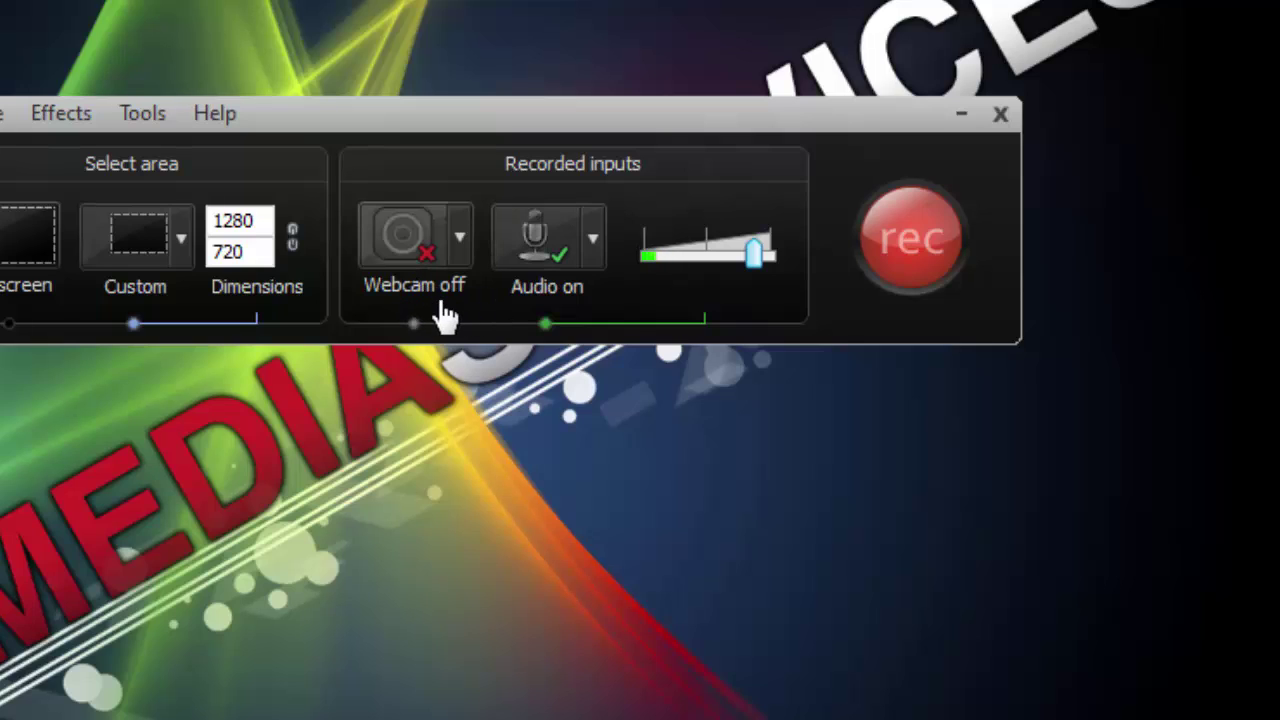
# Enable webcam recording with the Logitech Webcam Pro 9000 and check its preview image.
pyautogui.click(416, 245)
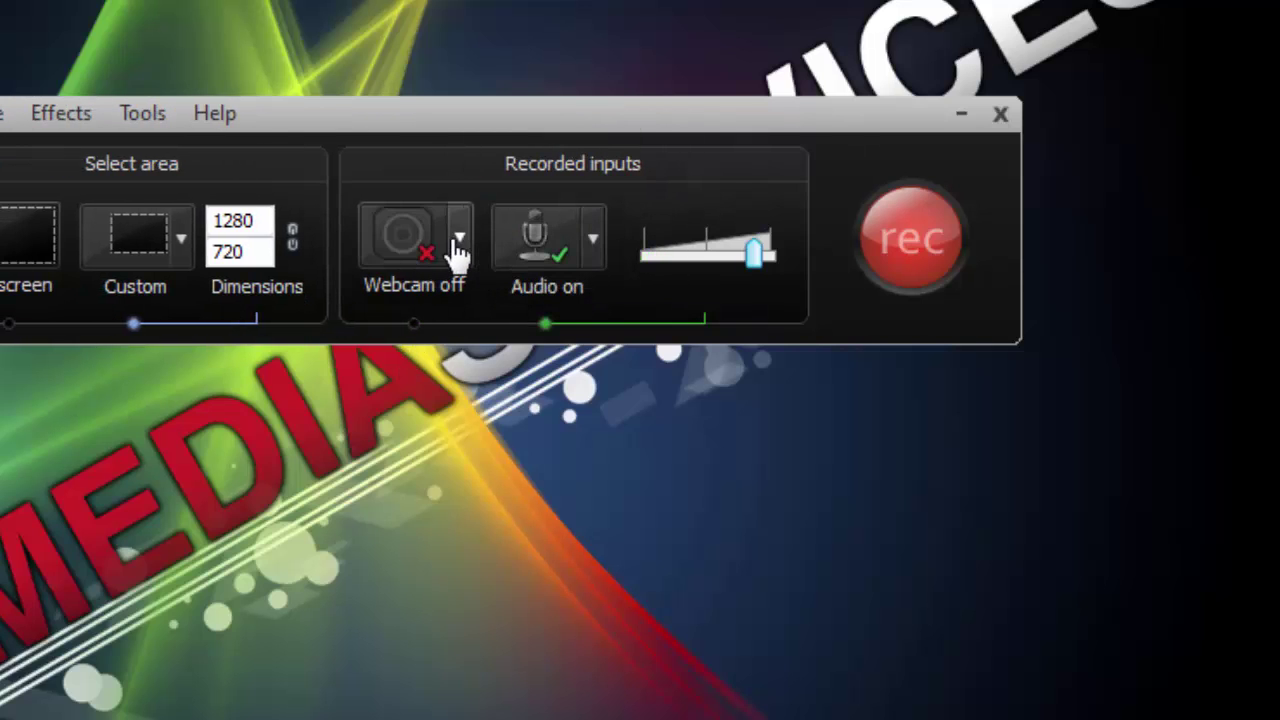
pyautogui.click(458, 245)
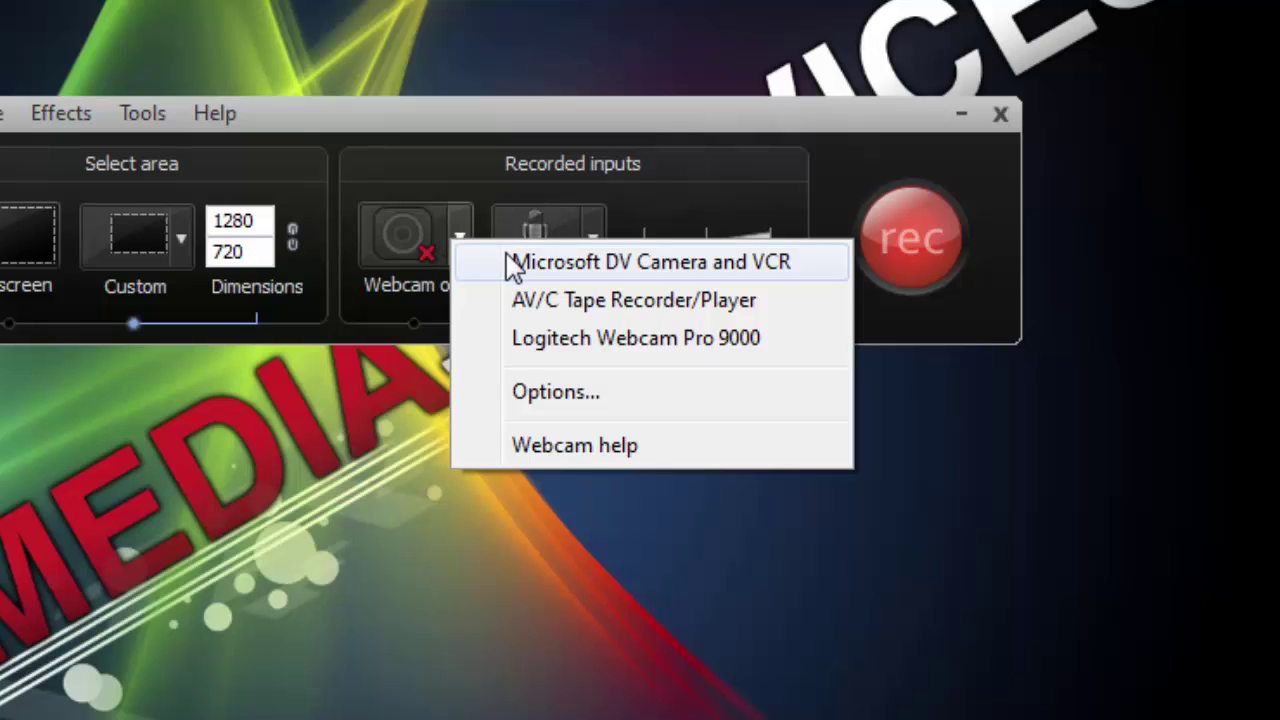
pyautogui.click(462, 242)
pyautogui.click(461, 233)
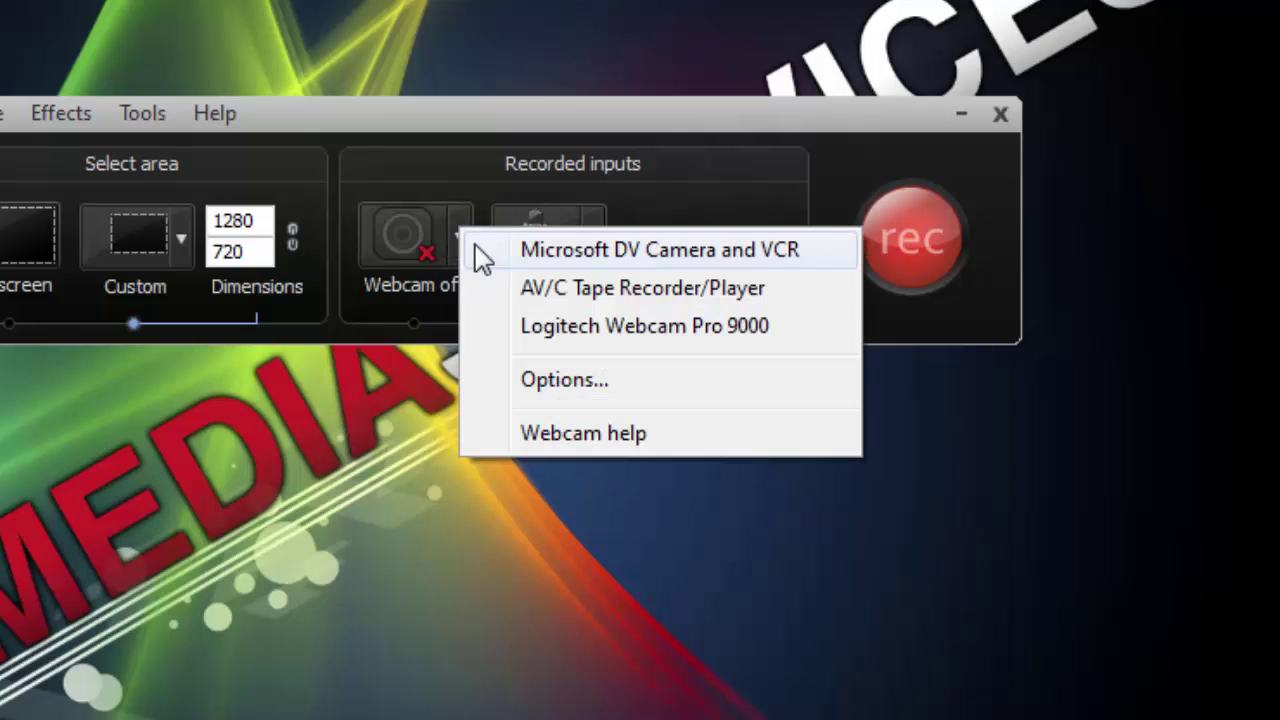
pyautogui.click(560, 333)
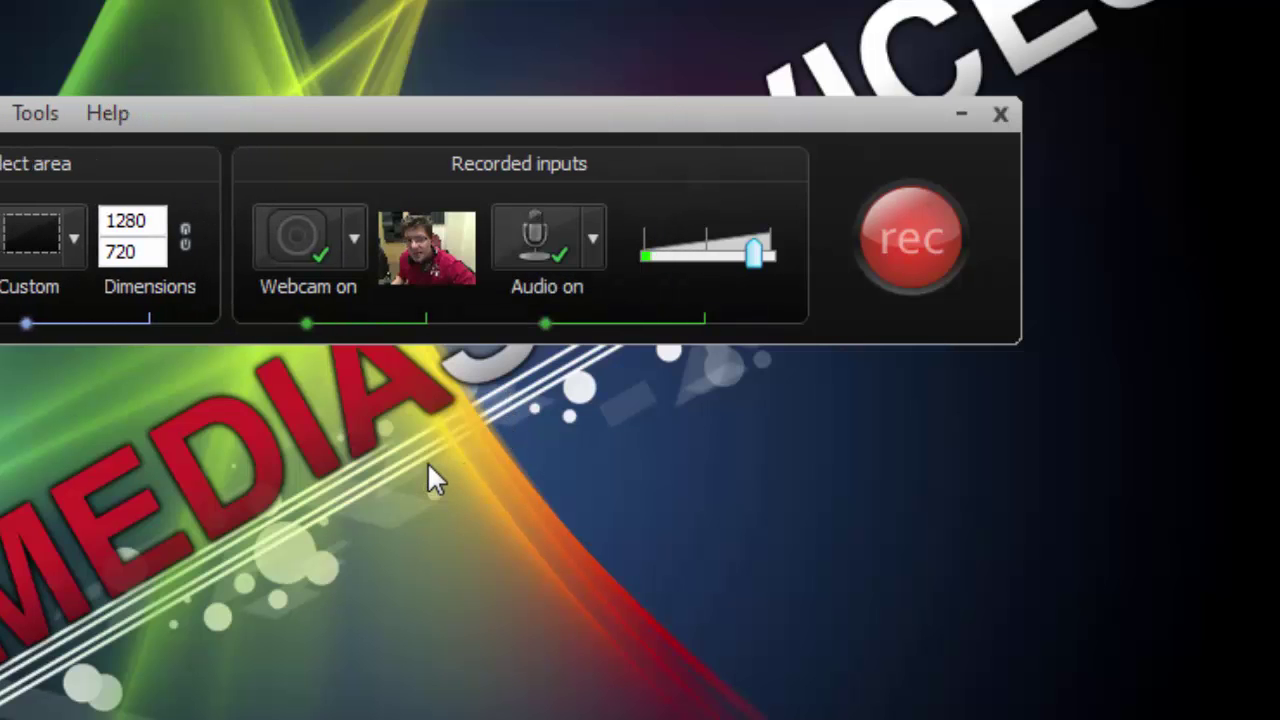
pyautogui.moveTo(410, 250)
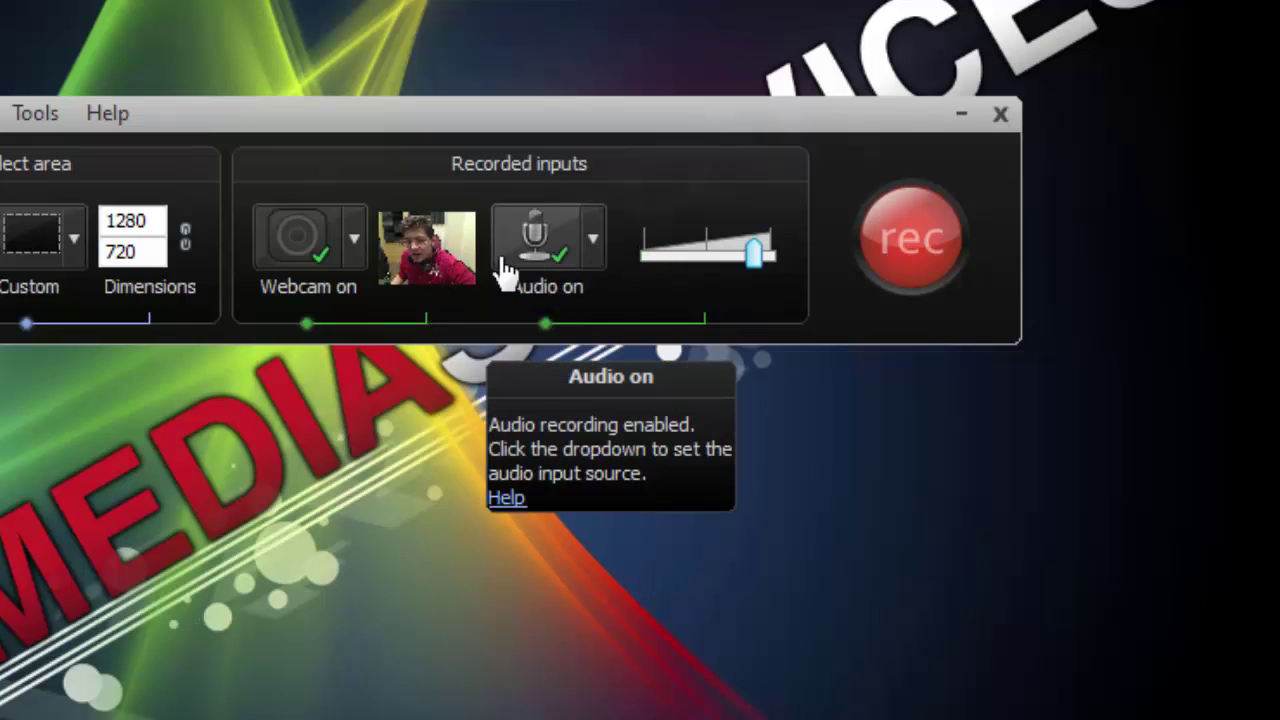
# Review the available microphone and system audio sources, and lower the audio input level slightly.
pyautogui.click(593, 245)
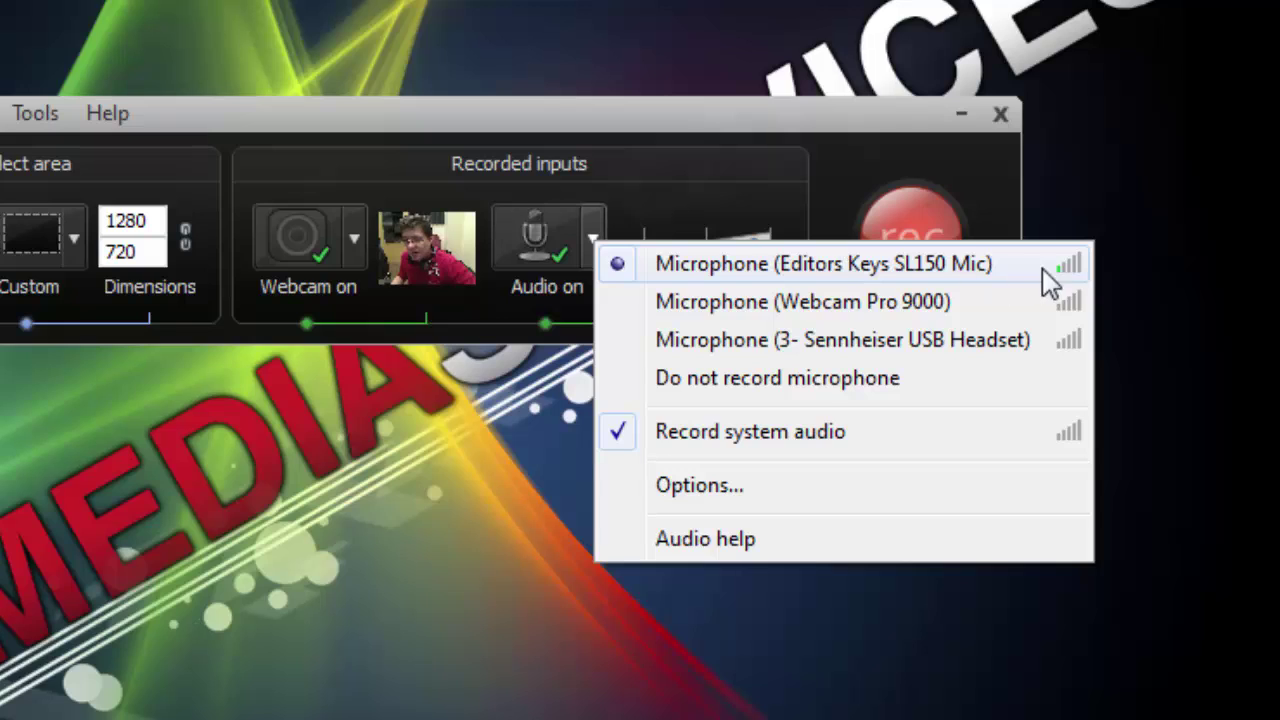
pyautogui.click(694, 200)
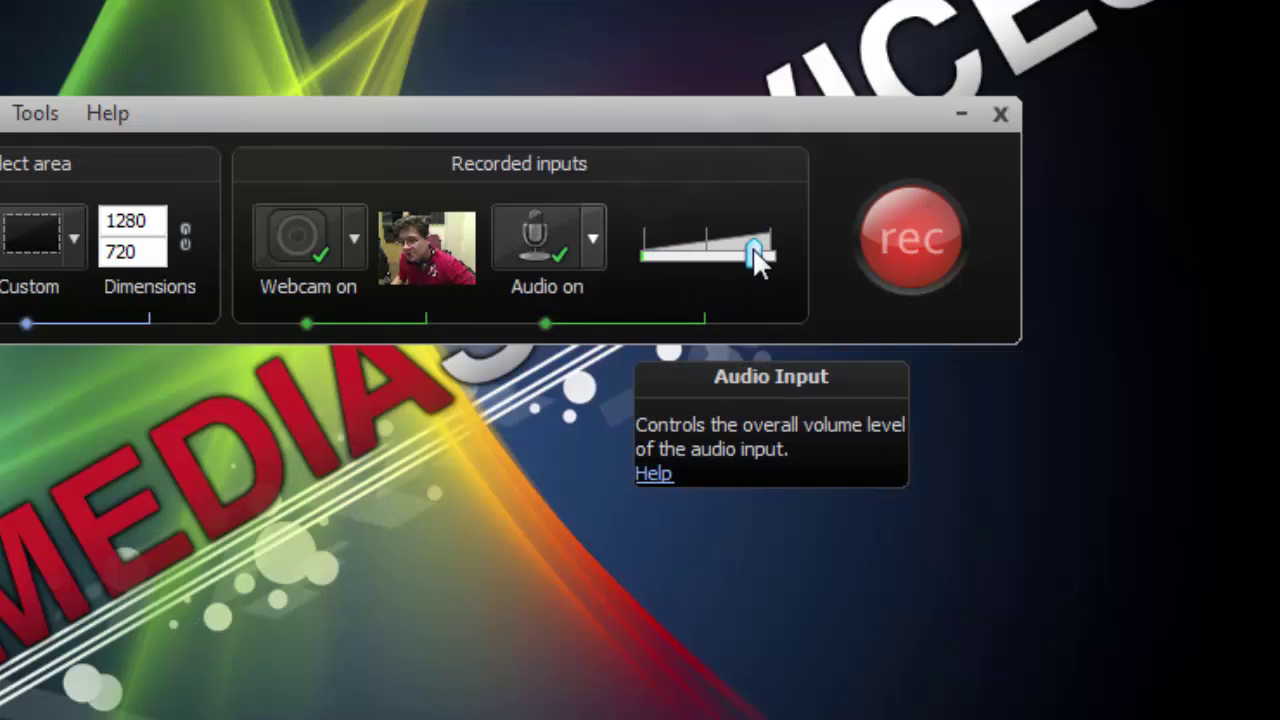
pyautogui.moveTo(754, 252)
pyautogui.mouseDown()
pyautogui.moveTo(709, 256)
pyautogui.moveTo(747, 261)
pyautogui.mouseUp()
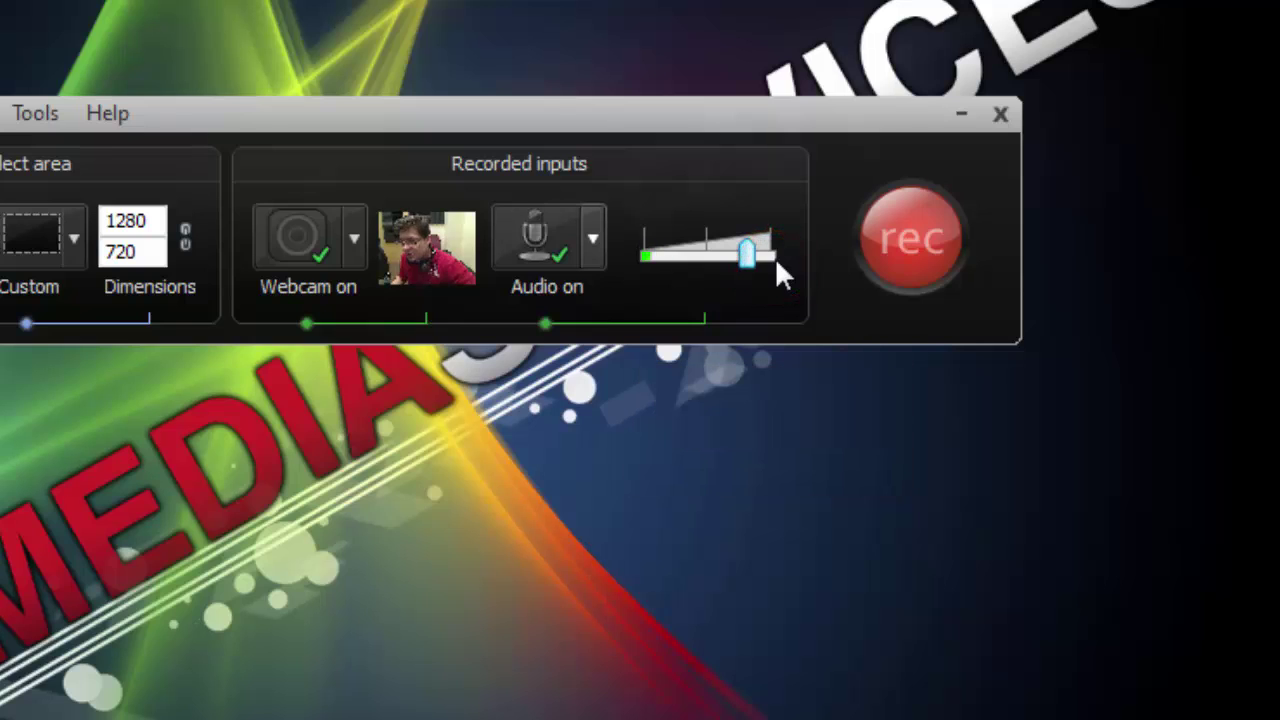
# Start recording the screen with the webcam and audio inputs enabled.
pyautogui.moveTo(700, 268)
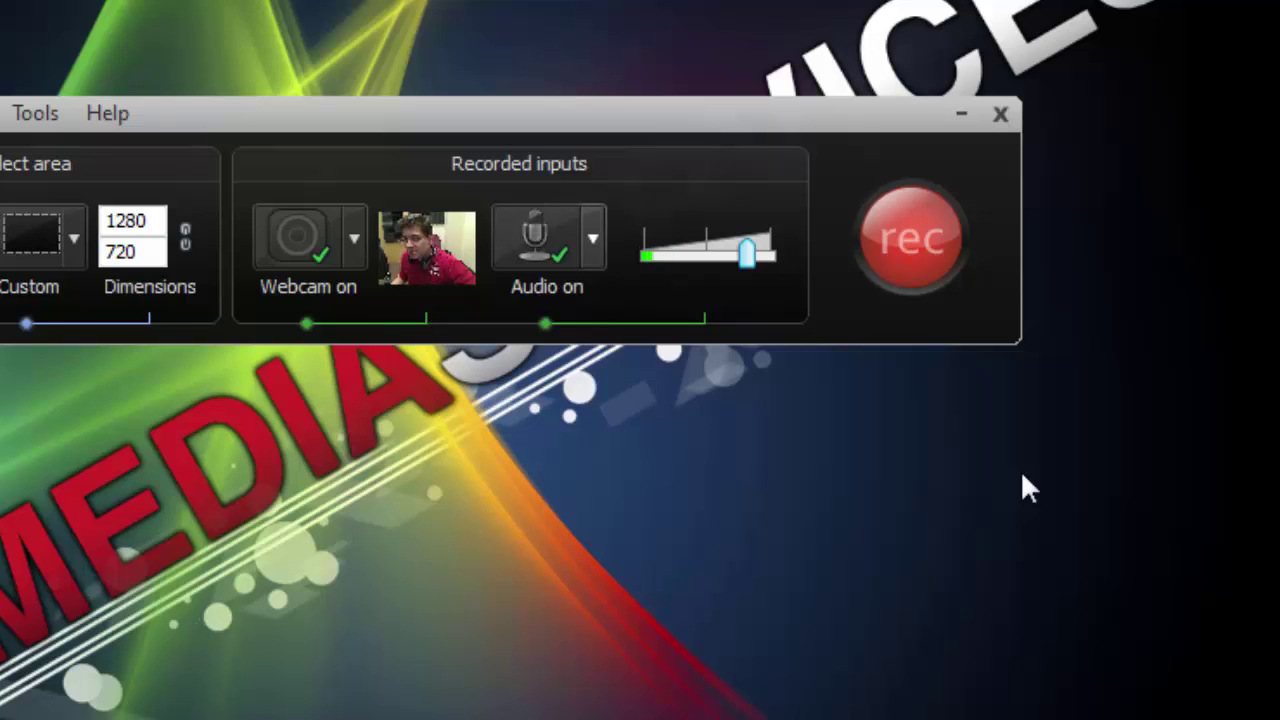
pyautogui.moveTo(449, 250)
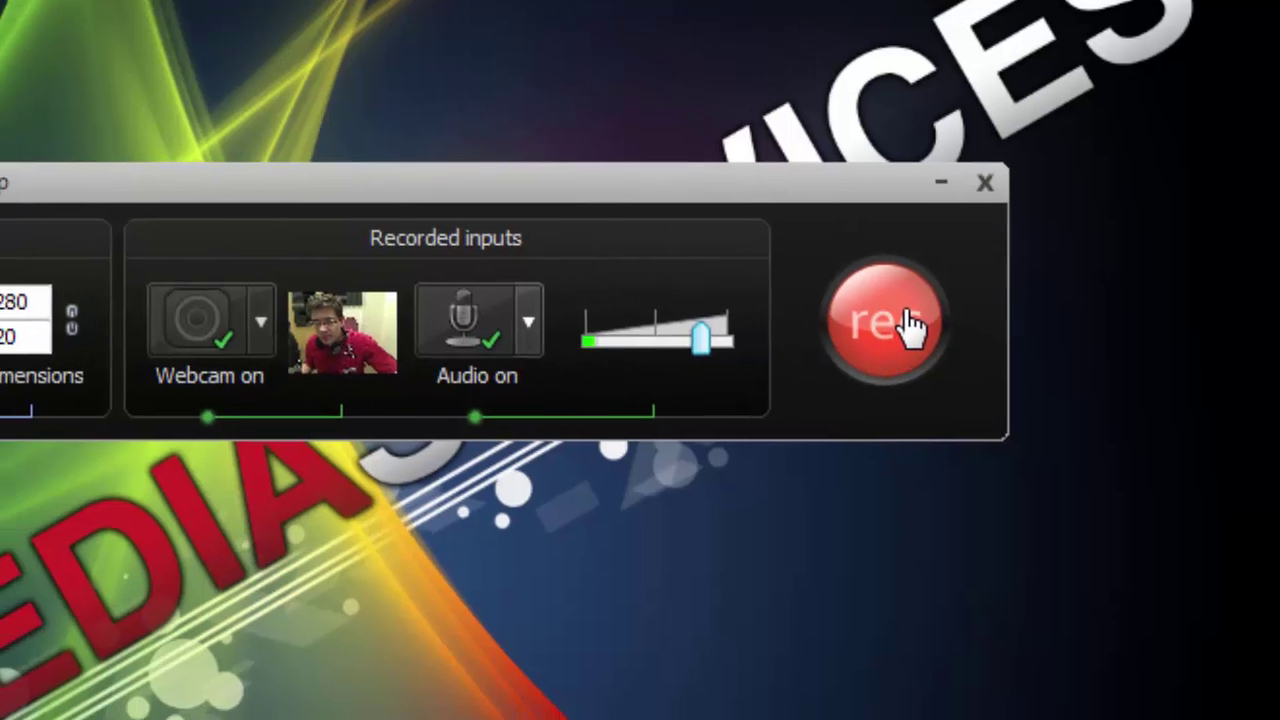
pyautogui.click(873, 345)
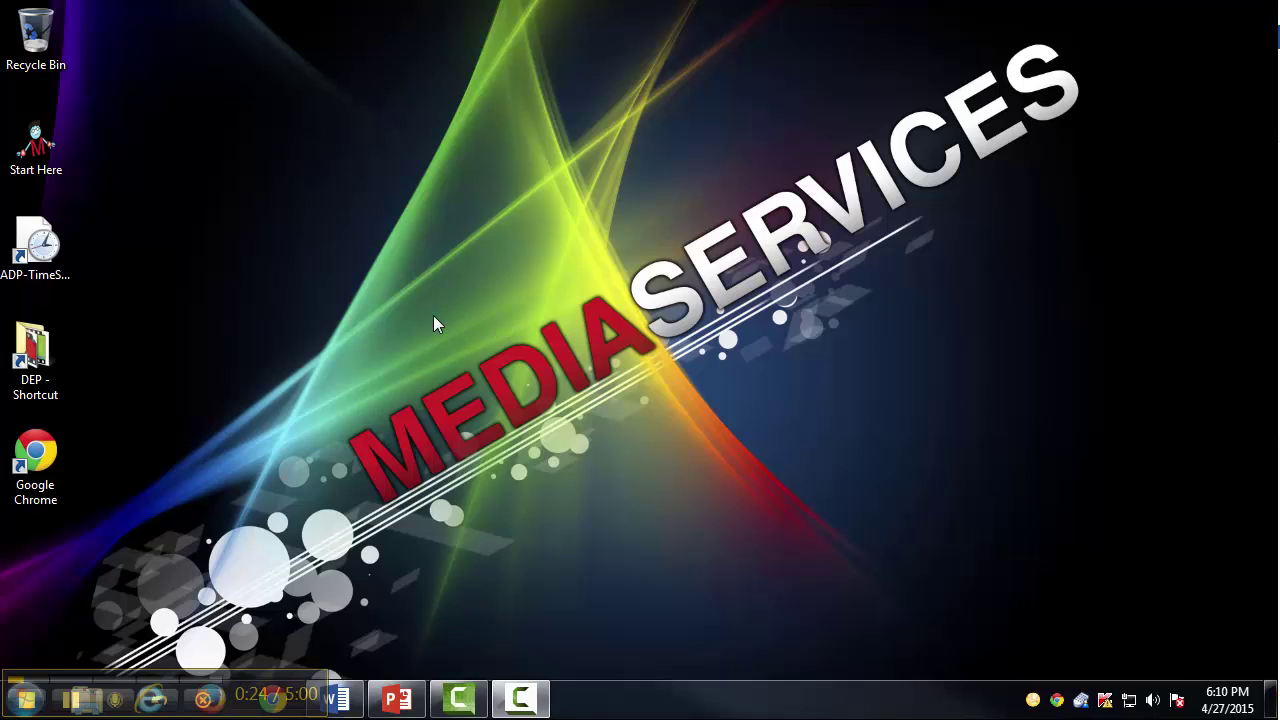
# Move the recording timer overlay off the taskbar and open the Windows Calculator by searching for "calc".
pyautogui.moveTo(249, 684); pyautogui.dragTo(749, 596)
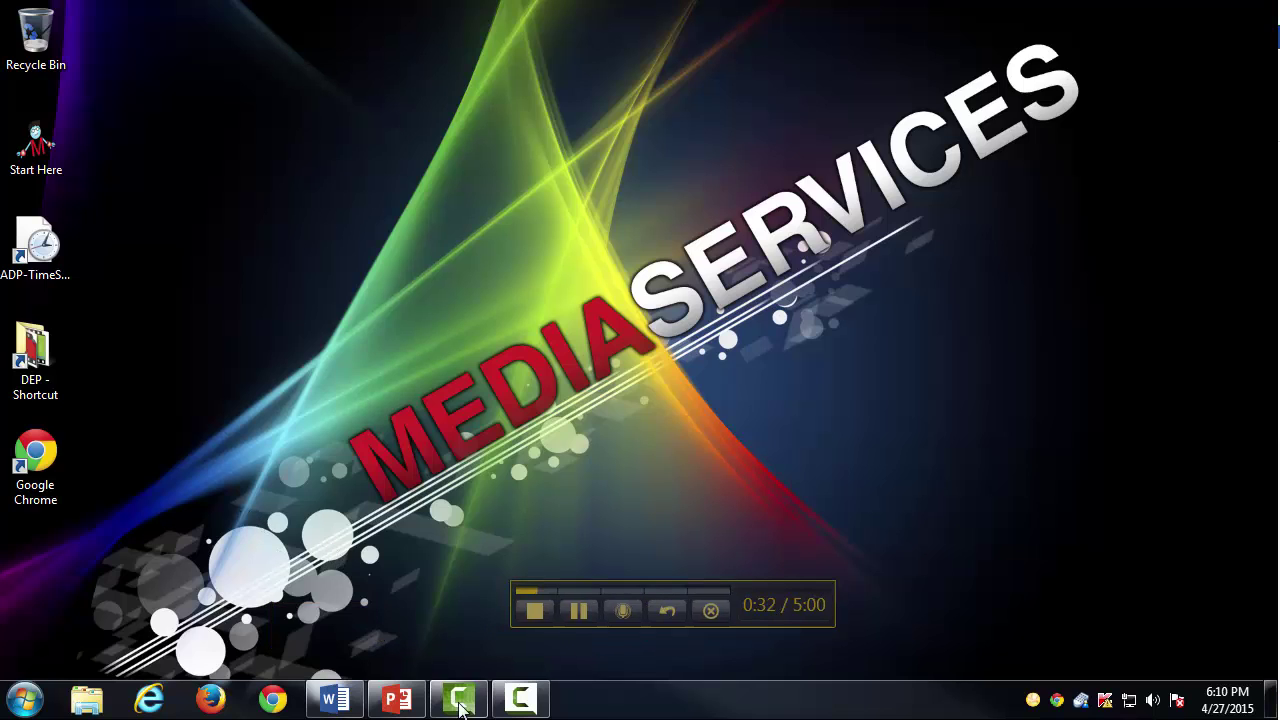
pyautogui.moveTo(397, 699)
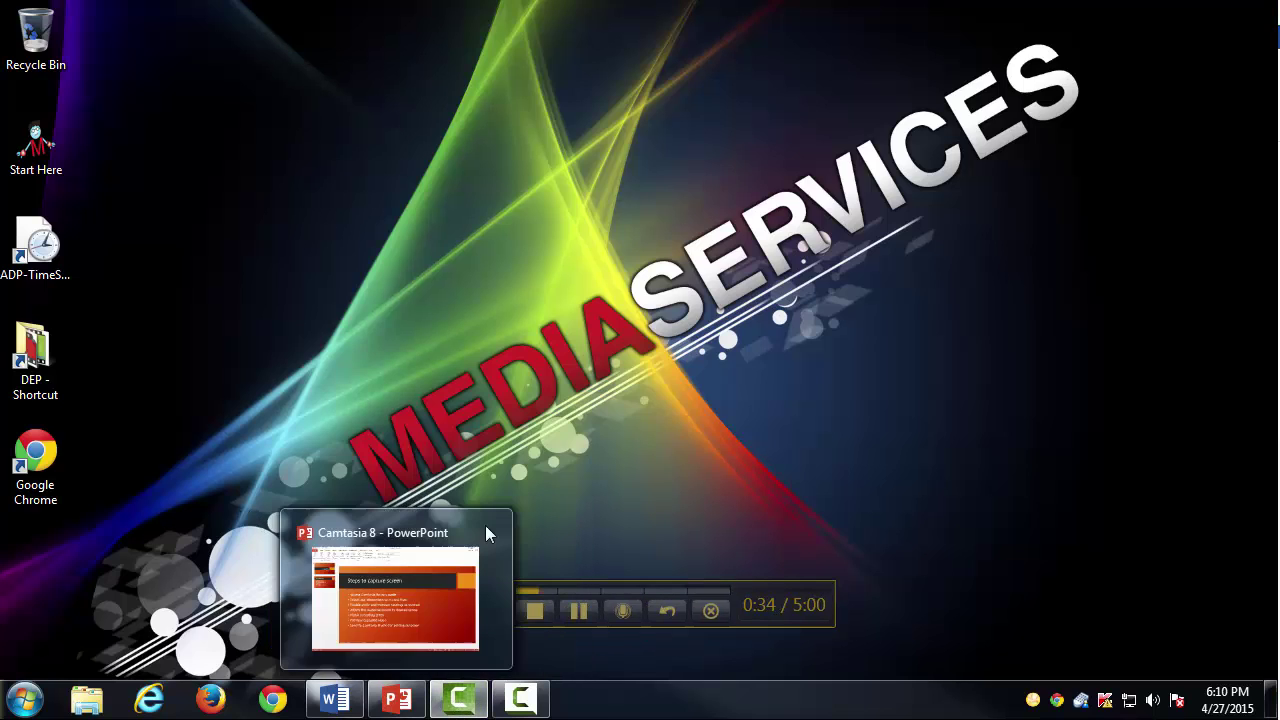
pyautogui.click(25, 701)
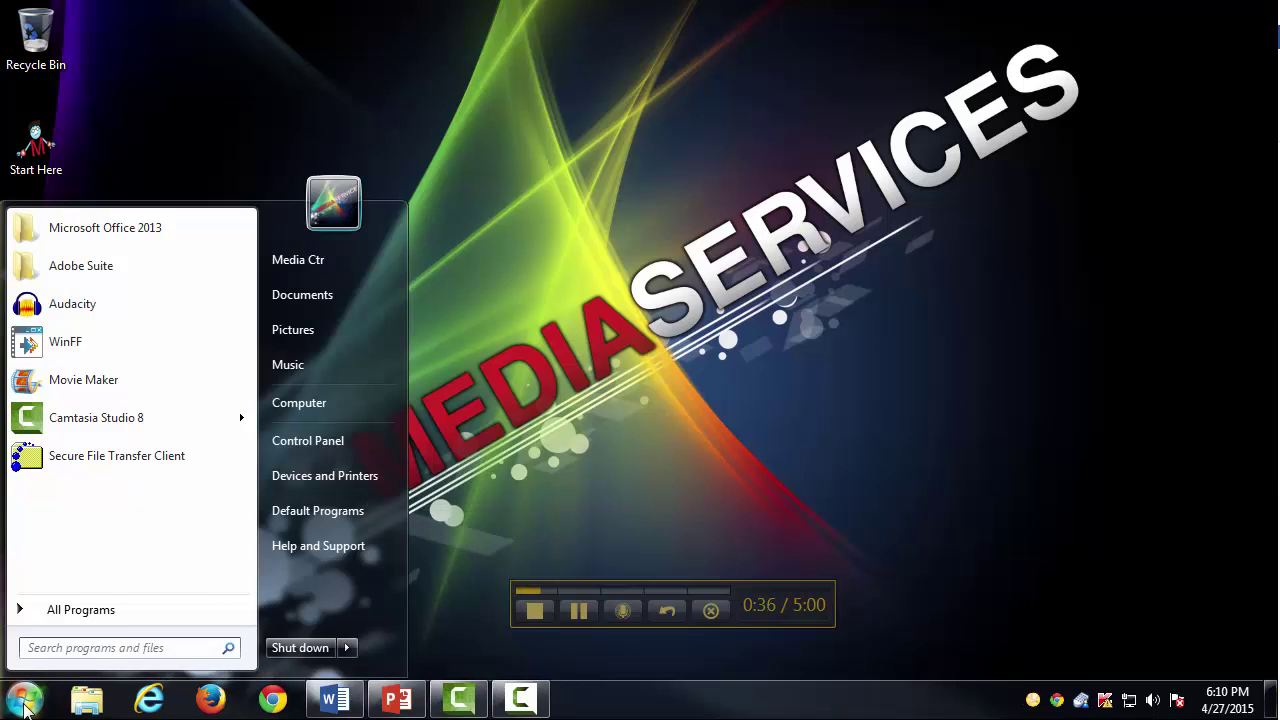
pyautogui.click(56, 647)
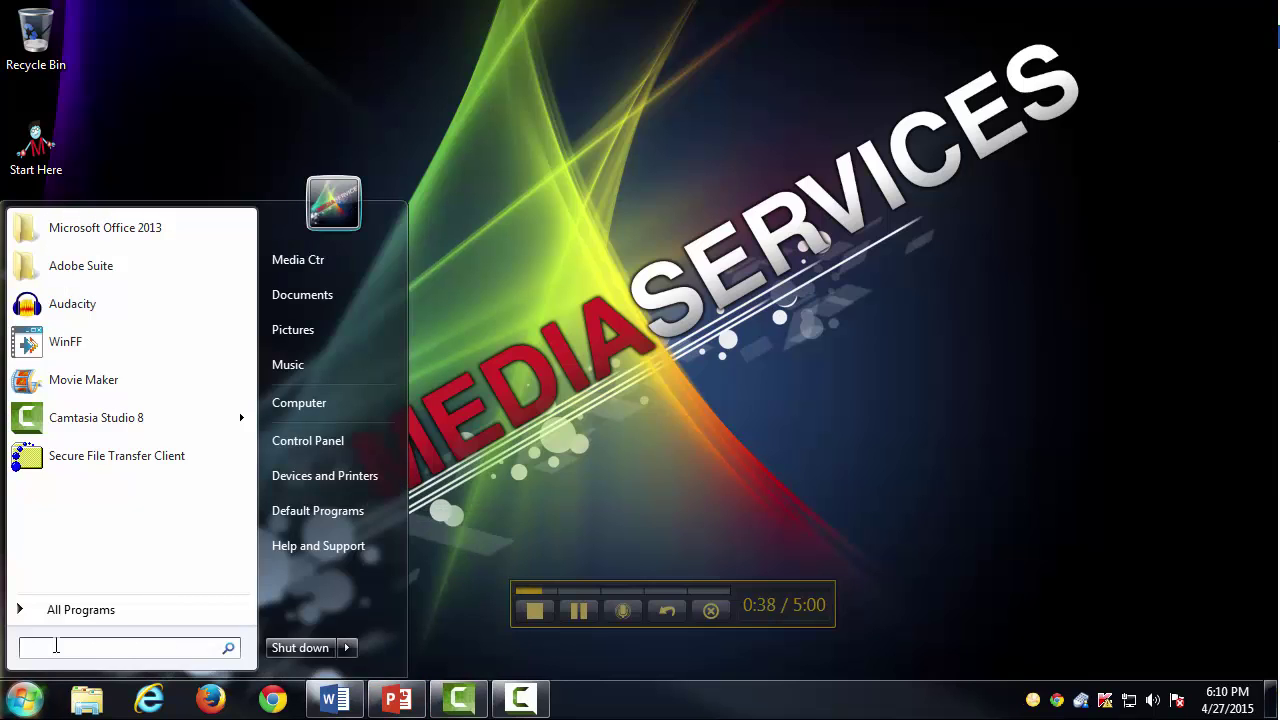
pyautogui.write('calc')
pyautogui.press('Return')
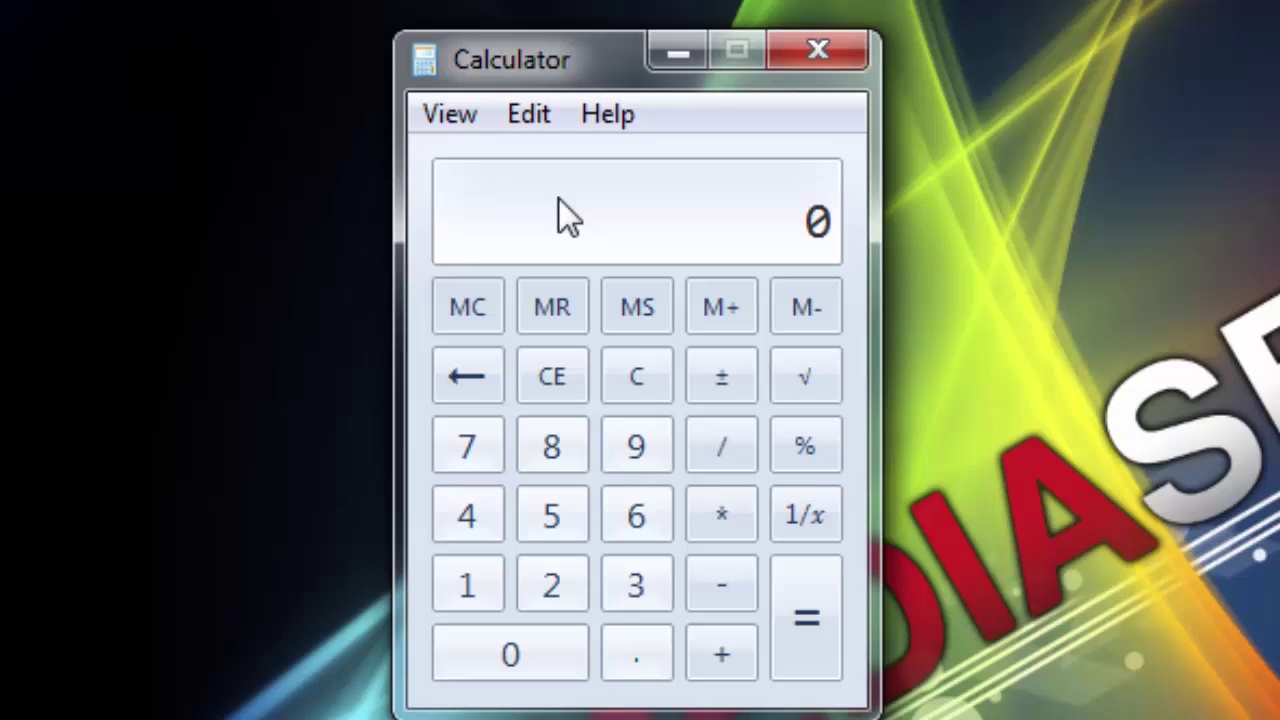
# Calculate 9 + 4 in the Calculator.
pyautogui.click(641, 424)
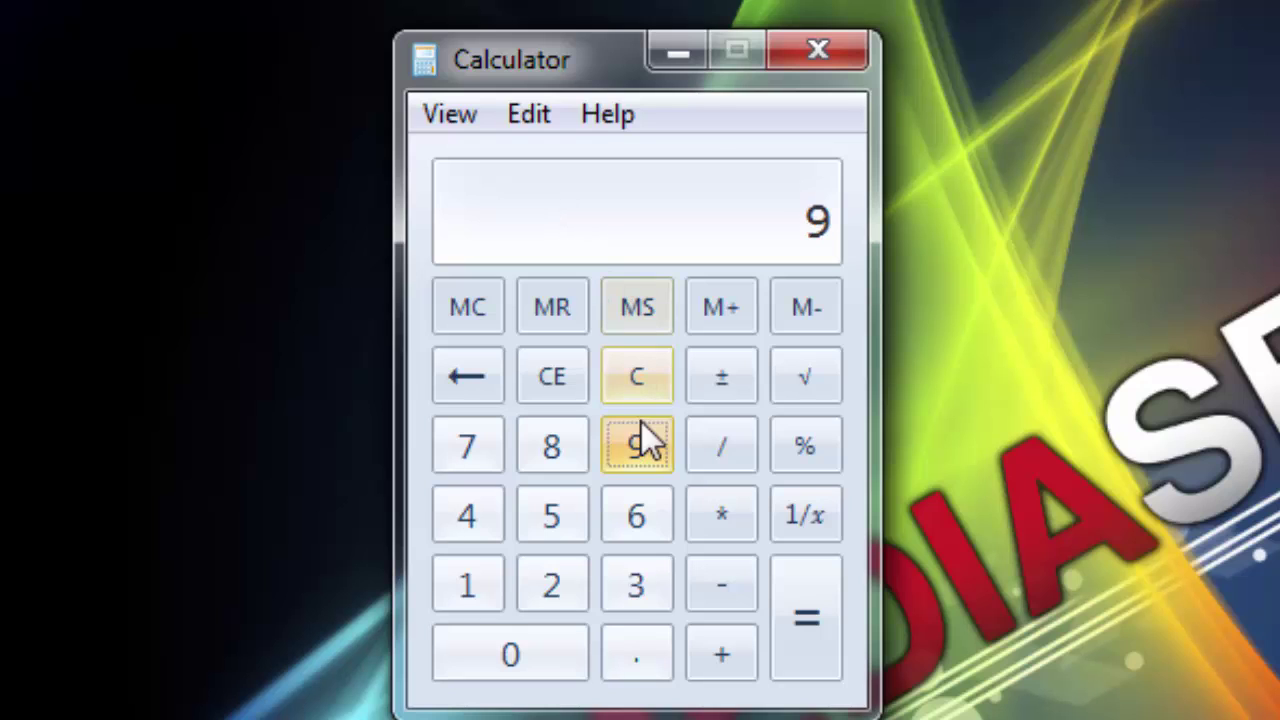
pyautogui.click(722, 656)
pyautogui.click(485, 512)
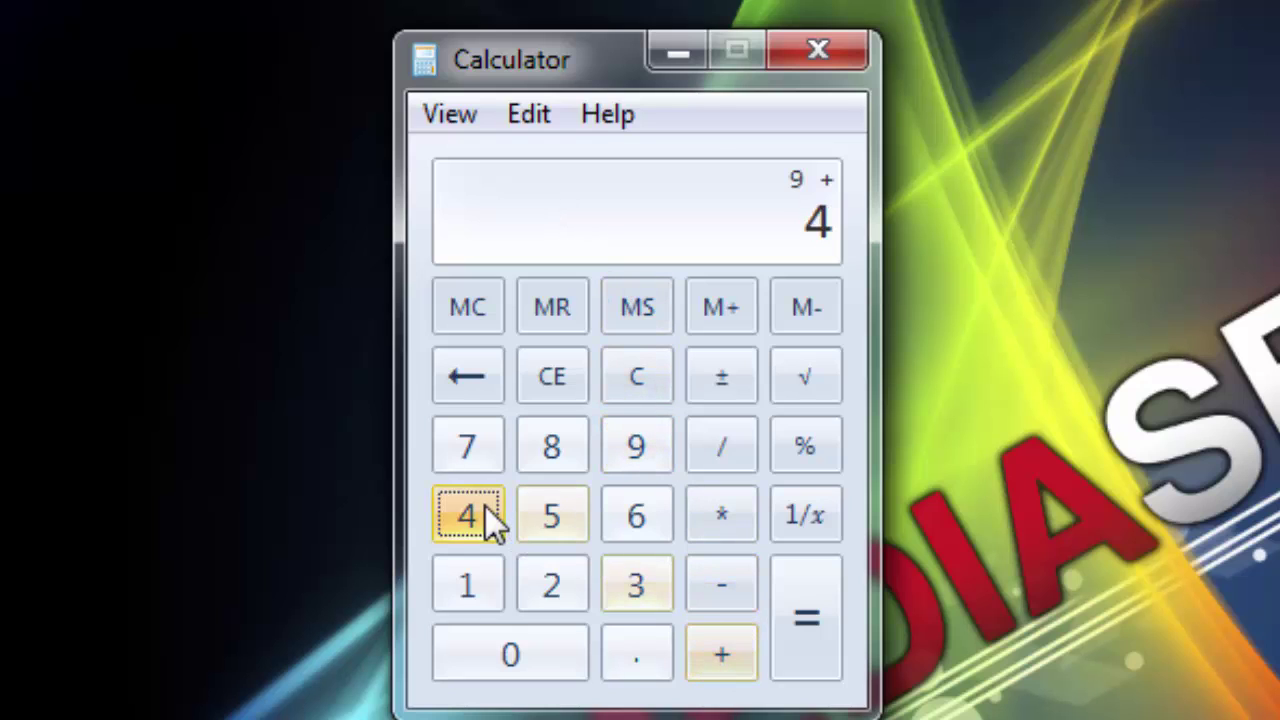
pyautogui.click(823, 664)
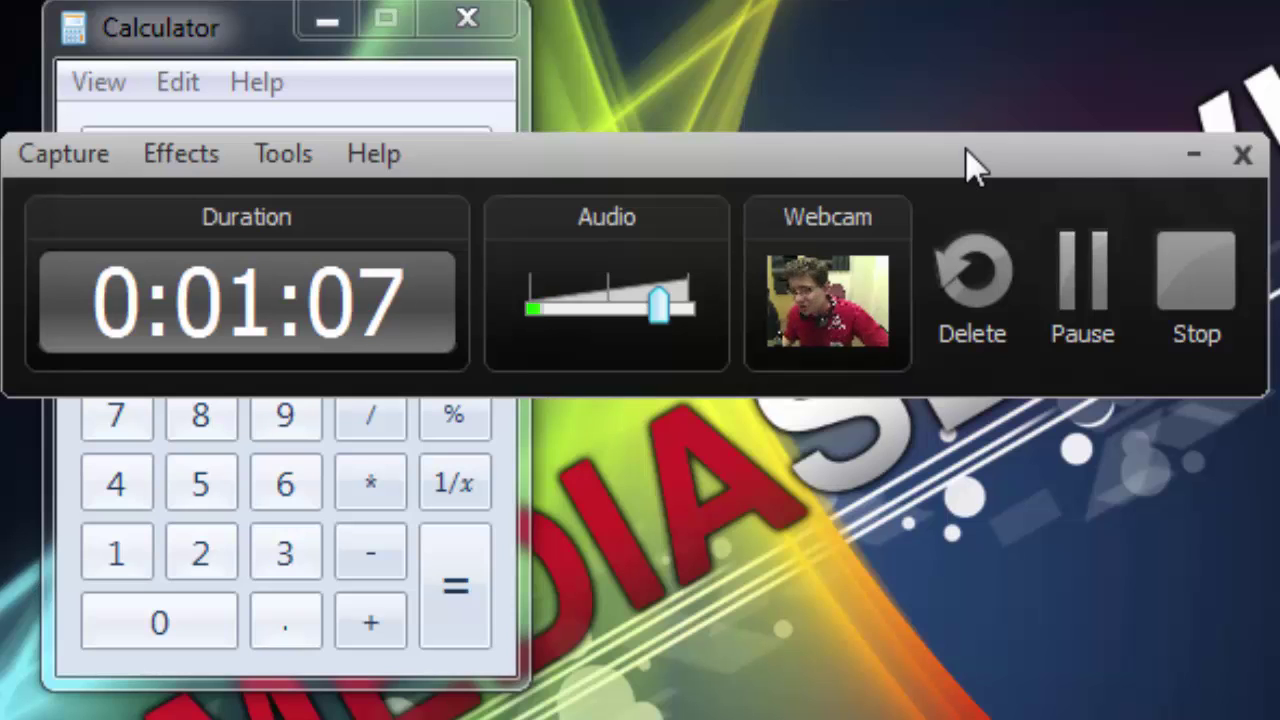
# Stop the recording and watch the lower part of the preview with the webcam inset, pausing playback at 00:14.
pyautogui.click(1198, 294)
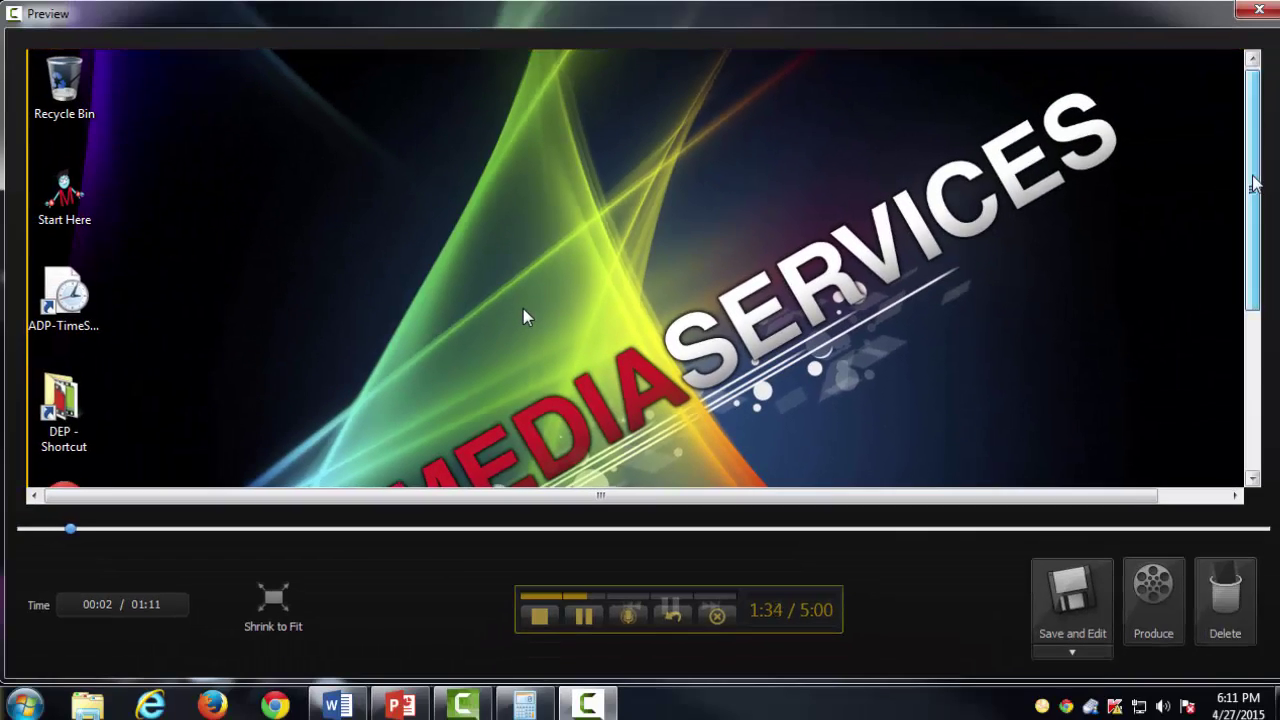
pyautogui.moveTo(1255, 183); pyautogui.dragTo(1255, 343)
pyautogui.moveTo(1053, 506); pyautogui.dragTo(1000, 506)
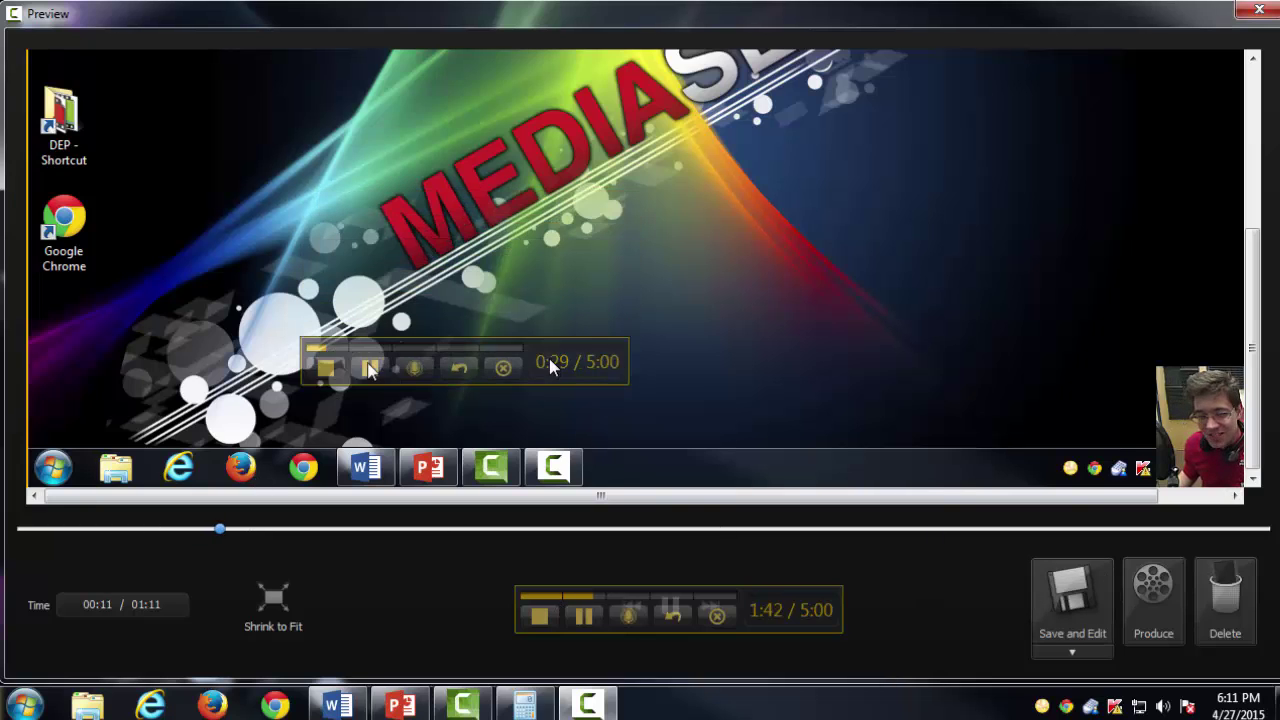
pyautogui.moveTo(552, 588); pyautogui.dragTo(232, 485)
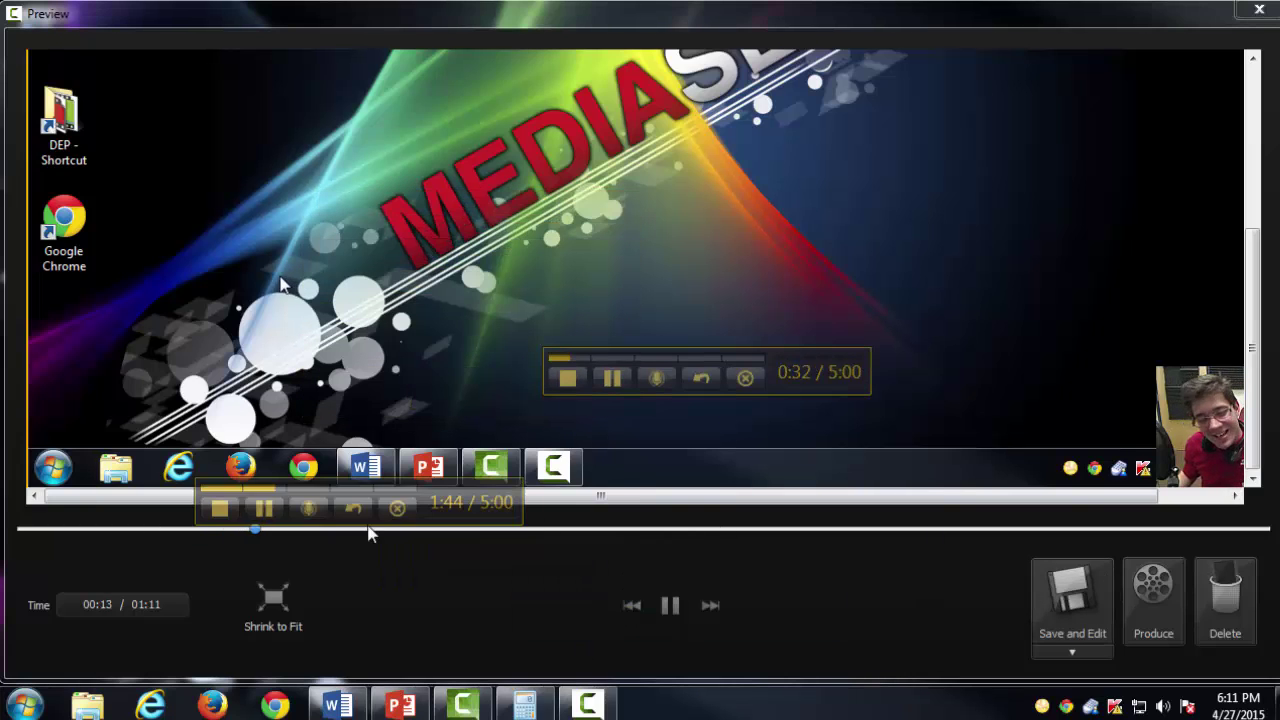
pyautogui.click(670, 605)
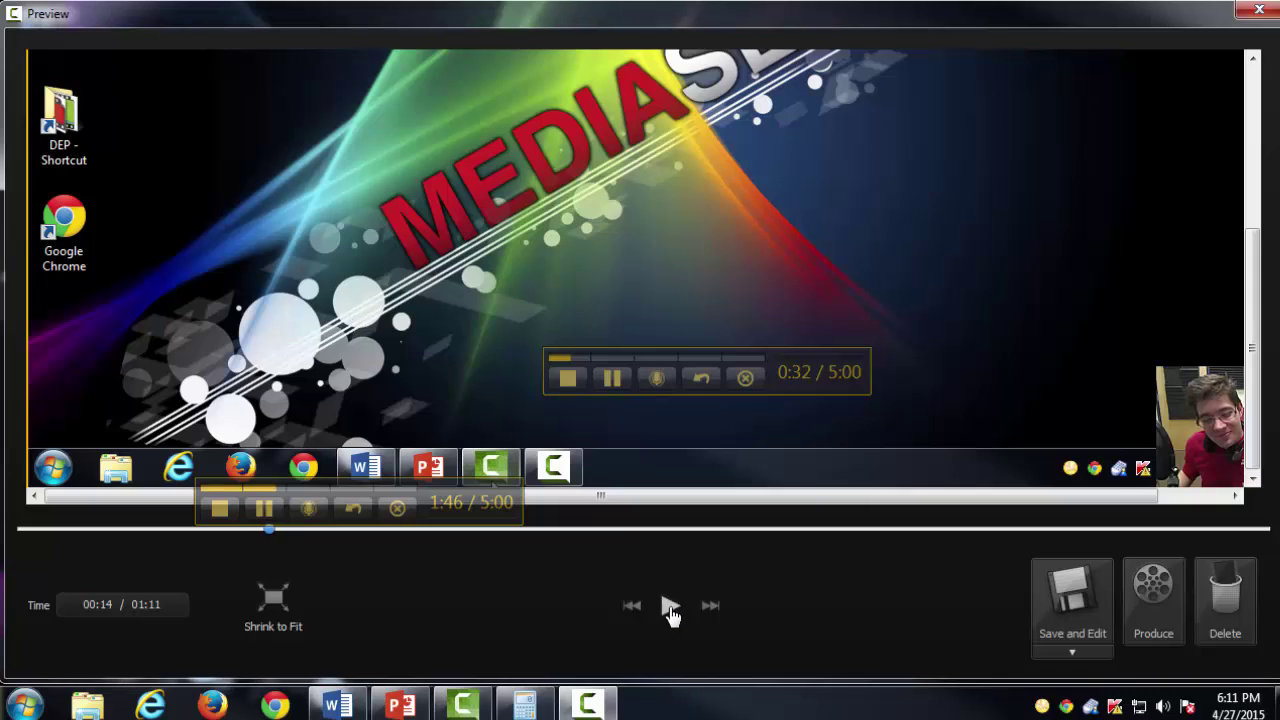